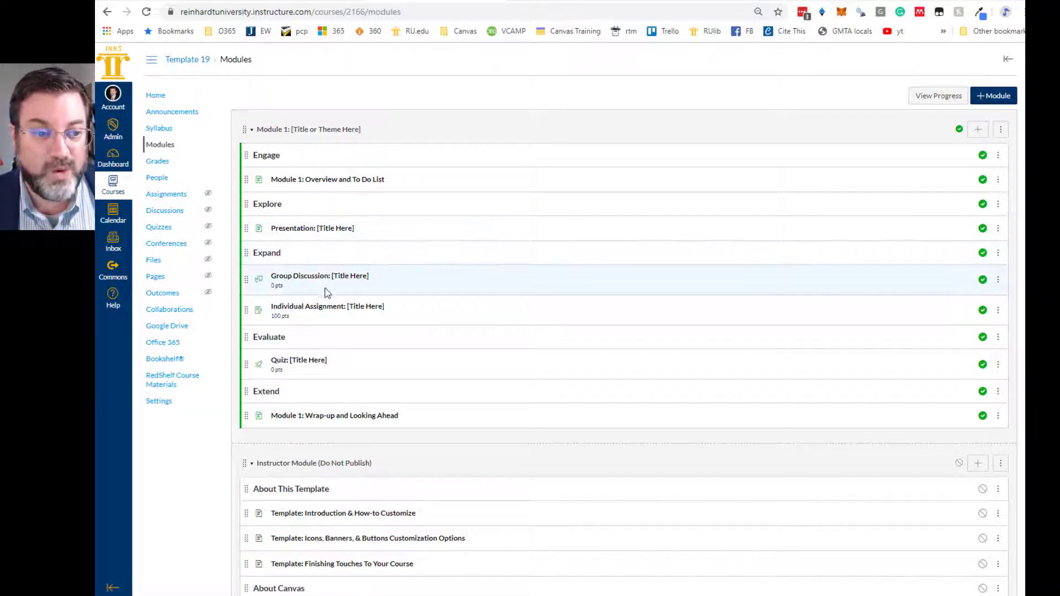
Try moving the individual assignment above the group discussion and the quiz above Expand in Module 1, returning each to its original place
left_click_drag(245, 308, 248, 281)
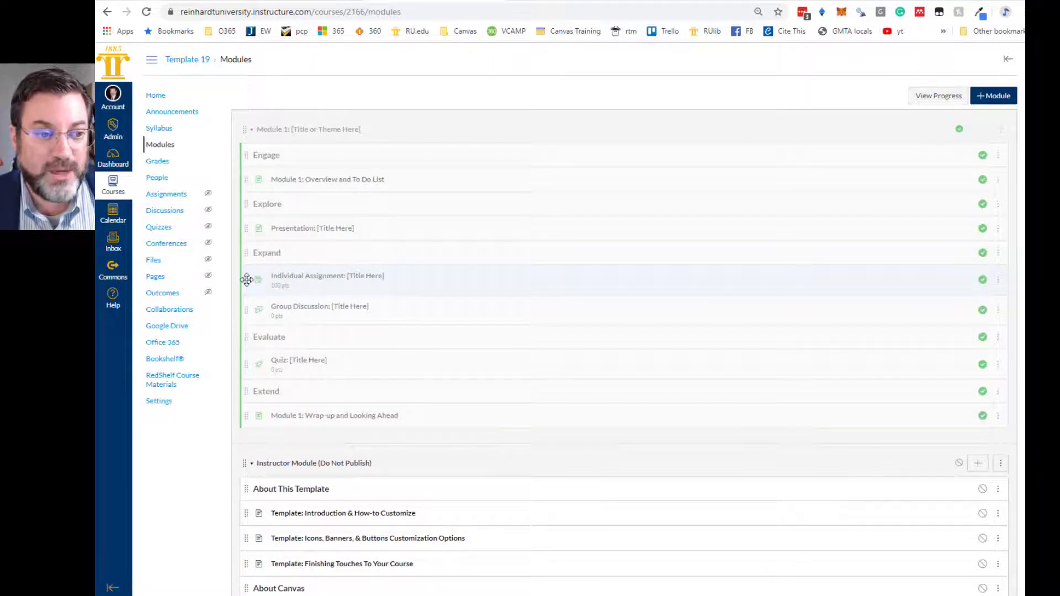
left_click_drag(249, 276, 254, 309)
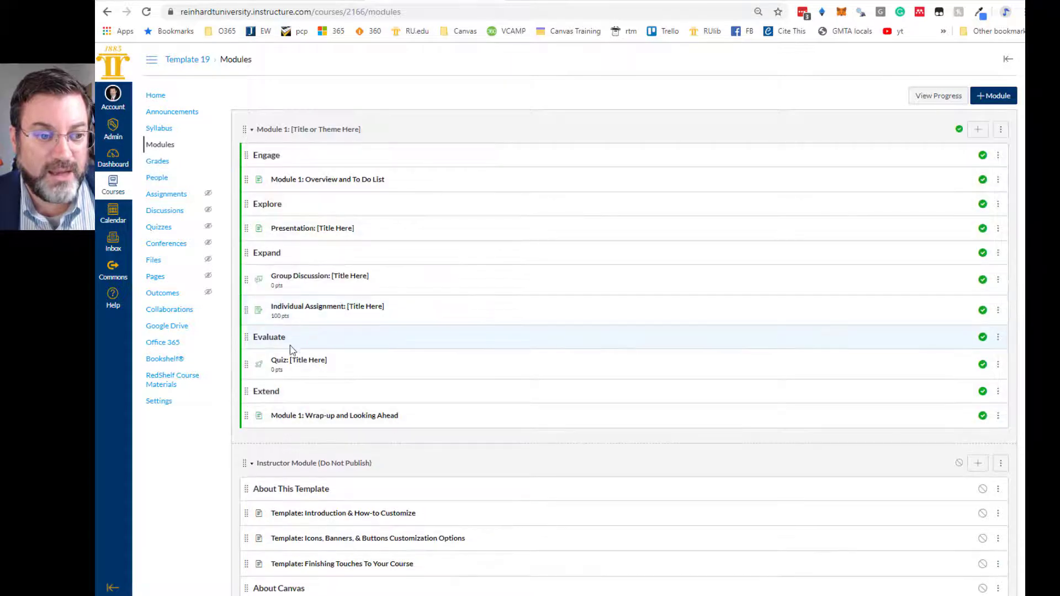
left_click_drag(255, 362, 273, 249)
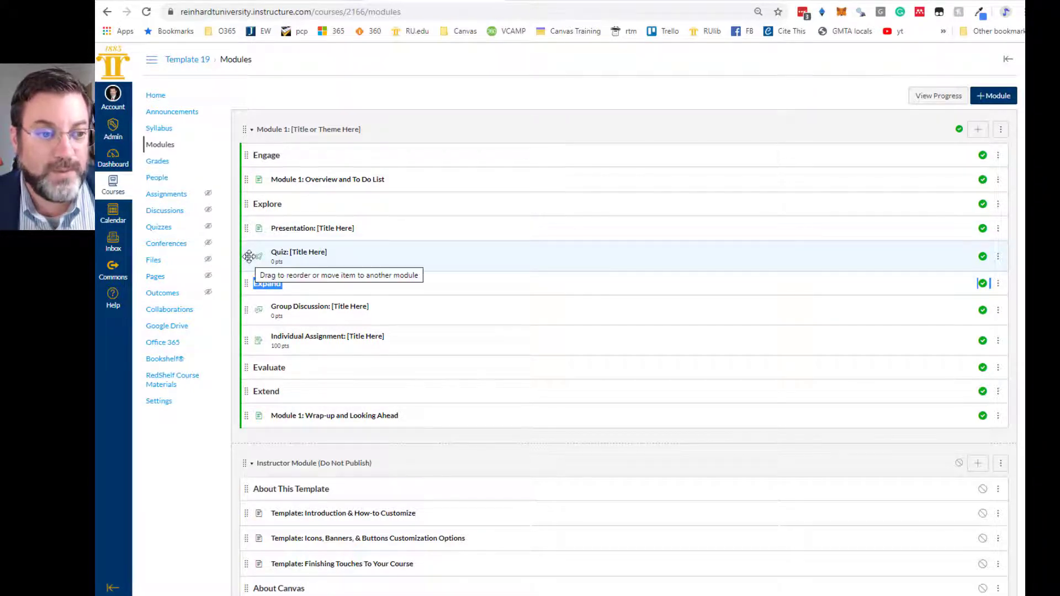
left_click_drag(246, 256, 246, 365)
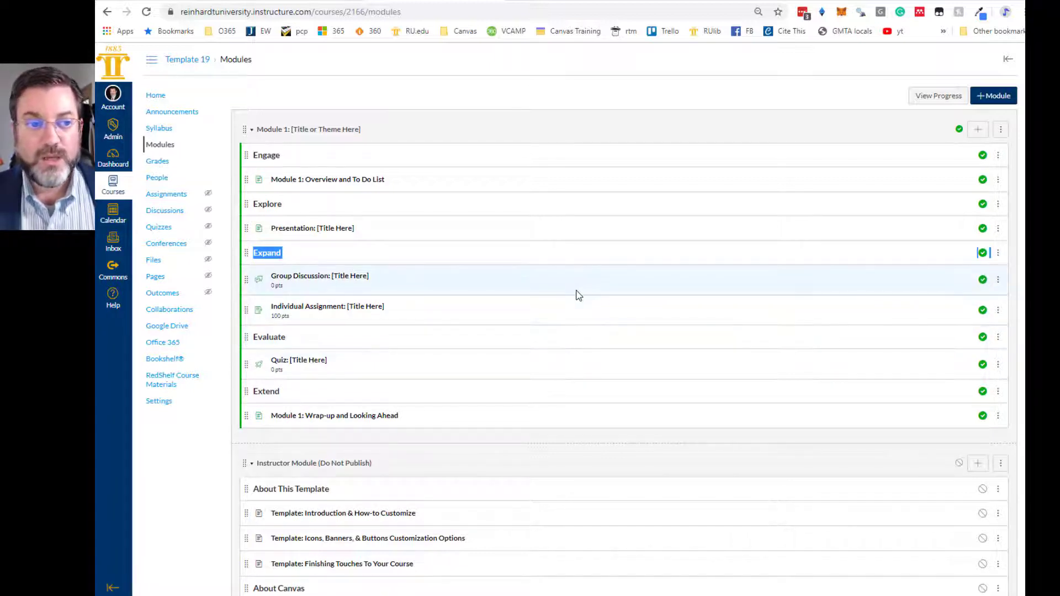
left_click(537, 124)
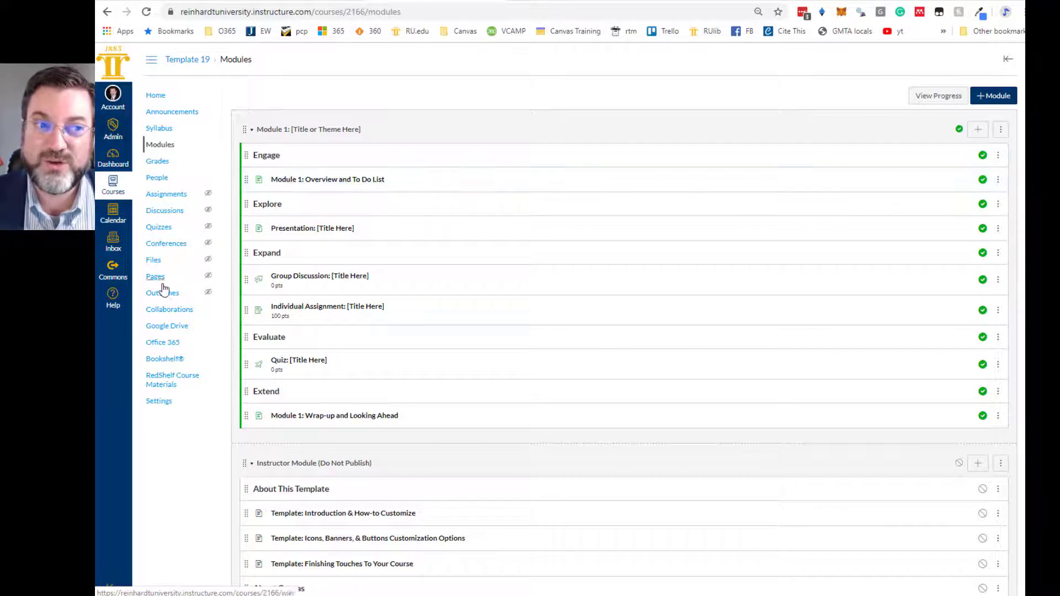
View the "Module 1: Overview and To Do List" page from the module, and from the full pages list in its enlarged editor
left_click(310, 180)
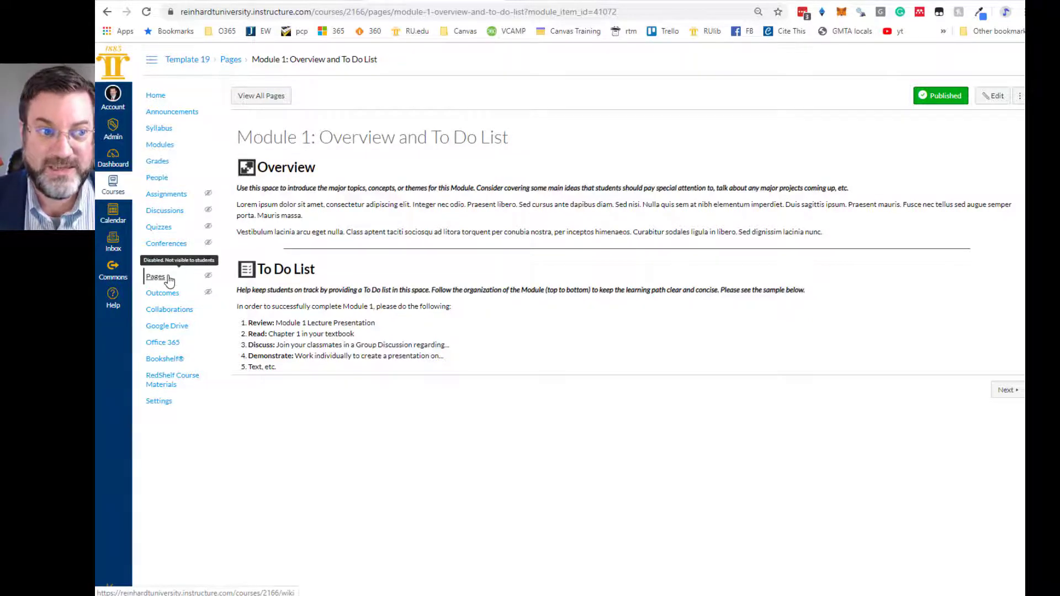
left_click(160, 146)
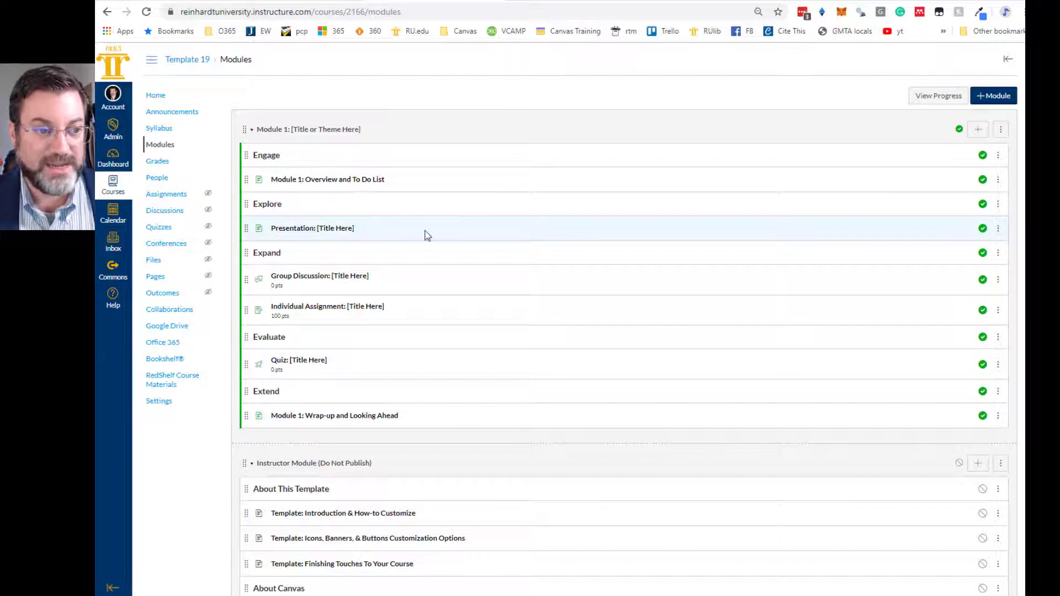
left_click(157, 279)
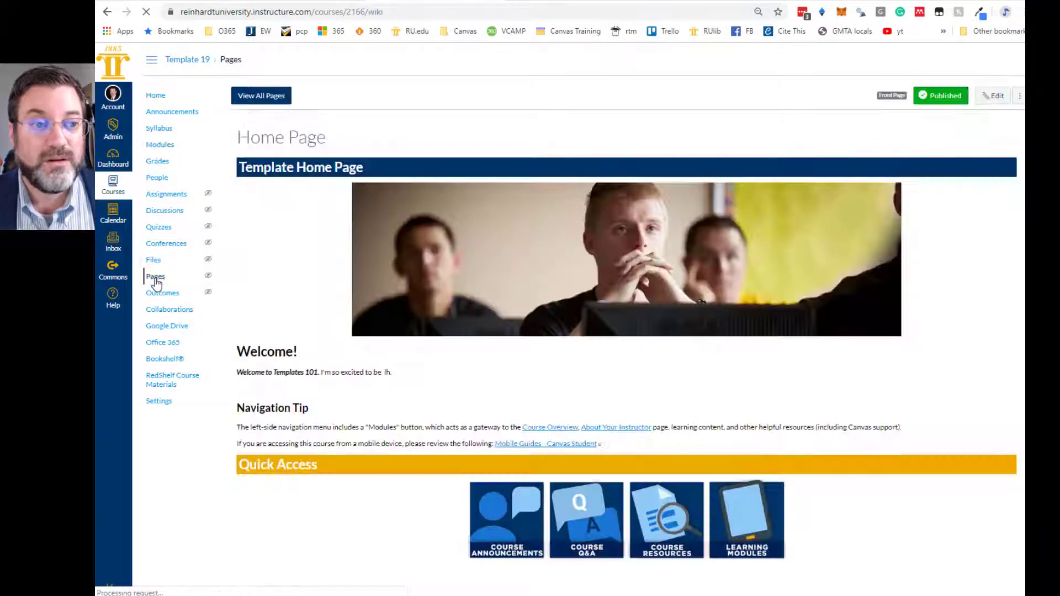
left_click(262, 99)
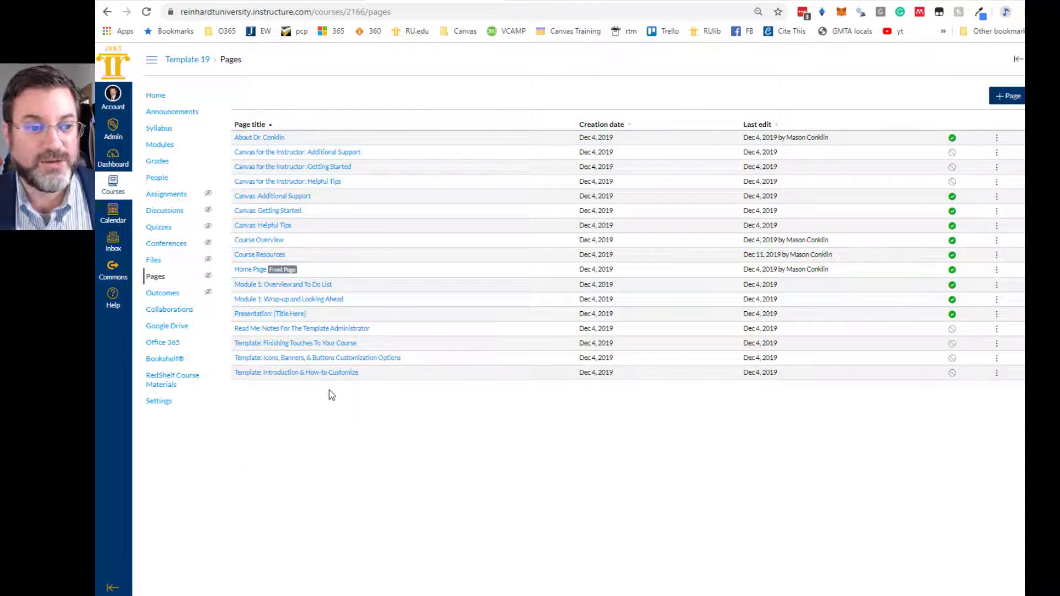
left_click(273, 287)
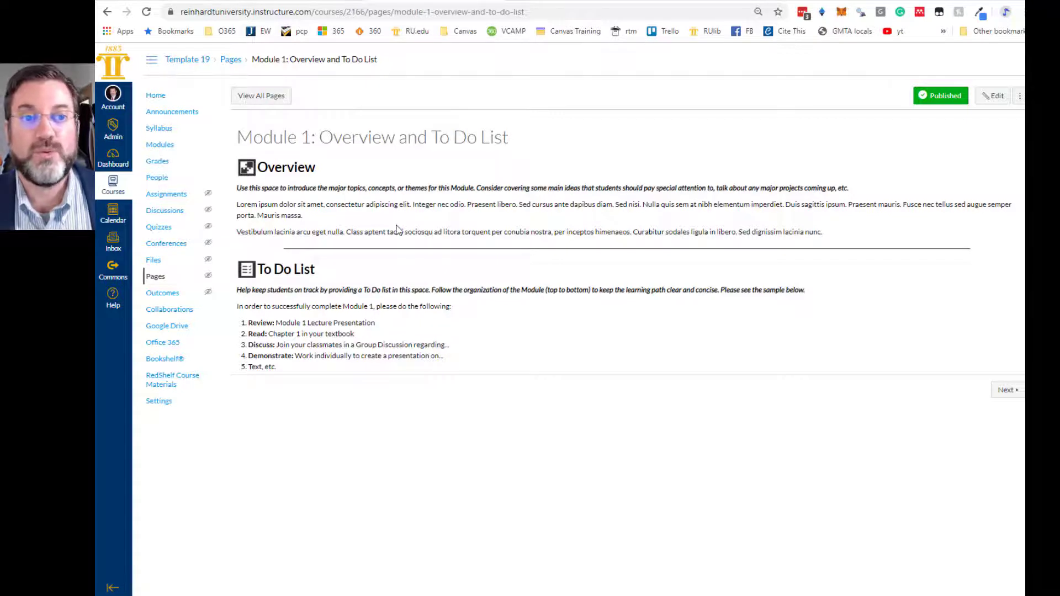
left_click(992, 97)
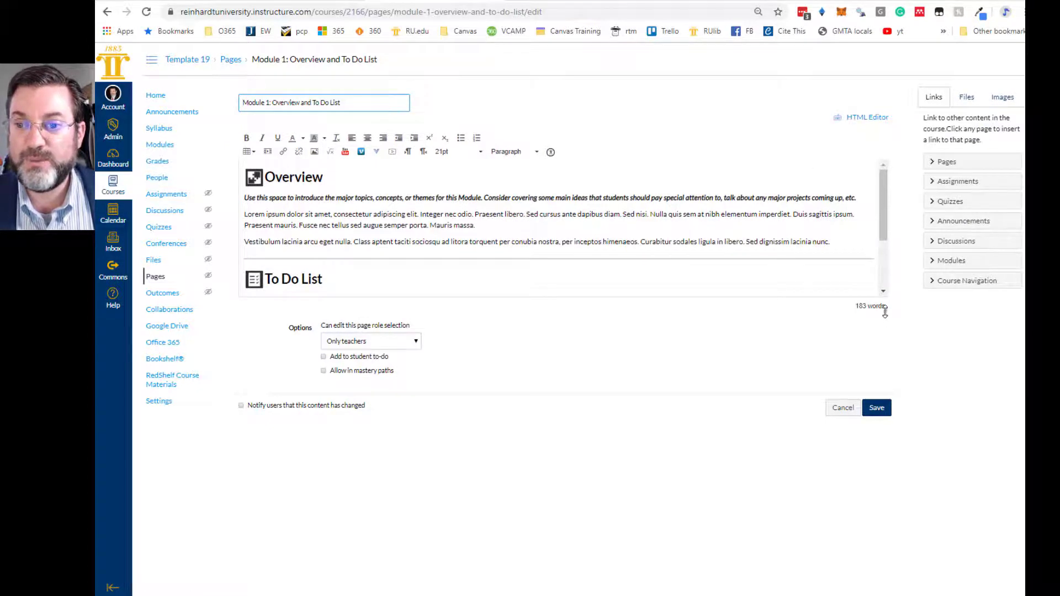
left_click_drag(885, 309, 885, 454)
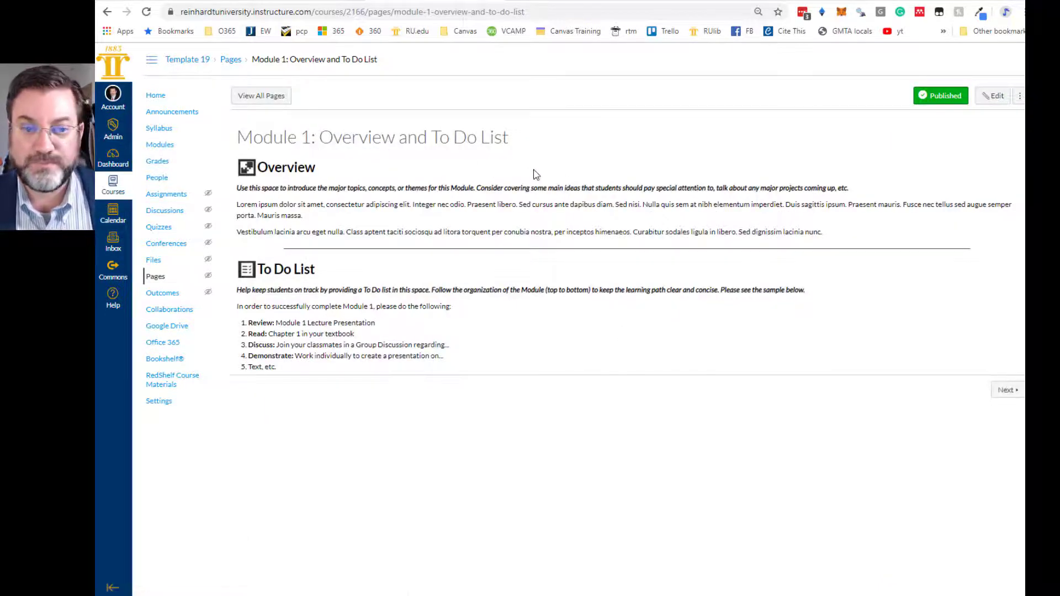
Retitle Module 1's group discussion as "Group Discussion: Module 1 Discussion", save it, and check it in the course's discussions list
left_click(171, 148)
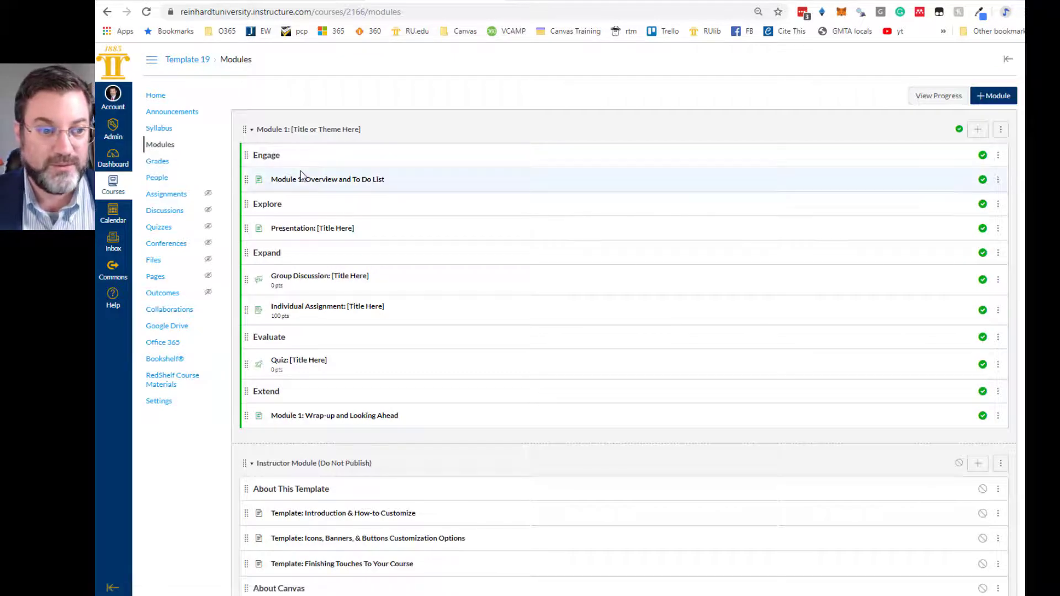
scroll(301, 174, "down", 2)
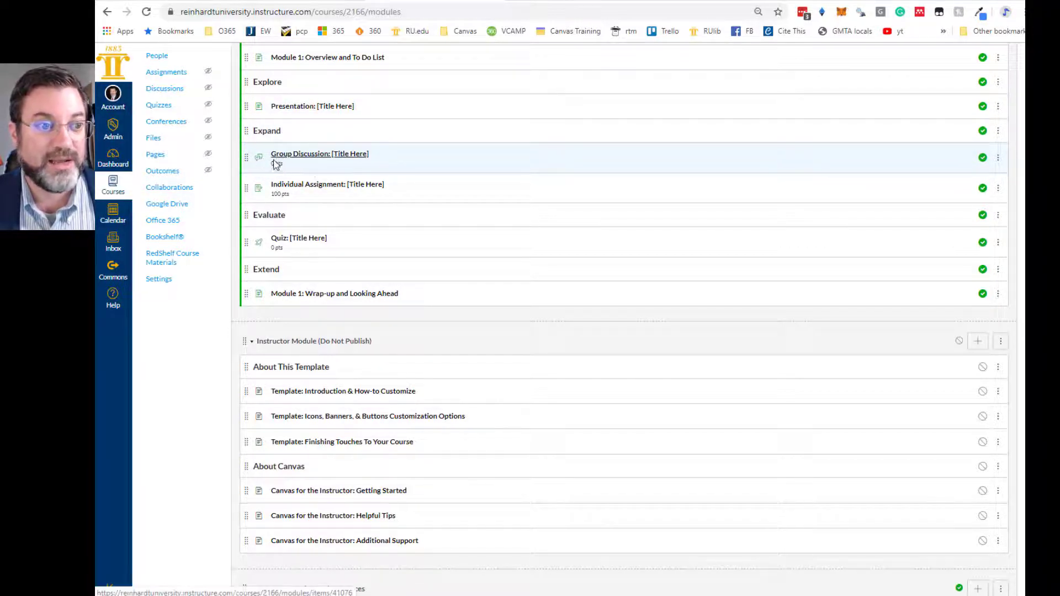
scroll(267, 165, "up", 2)
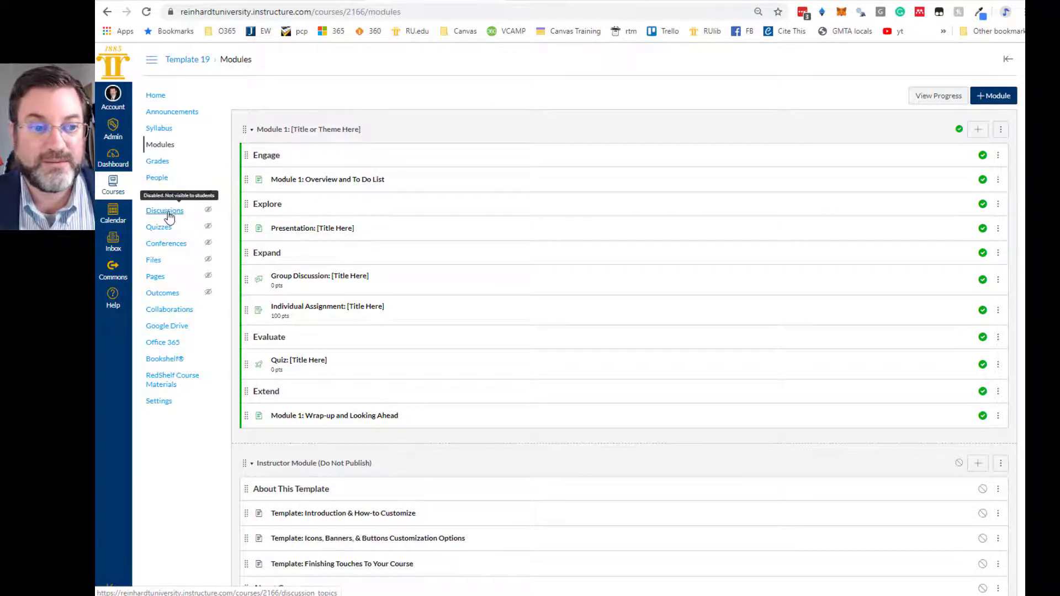
left_click(285, 282)
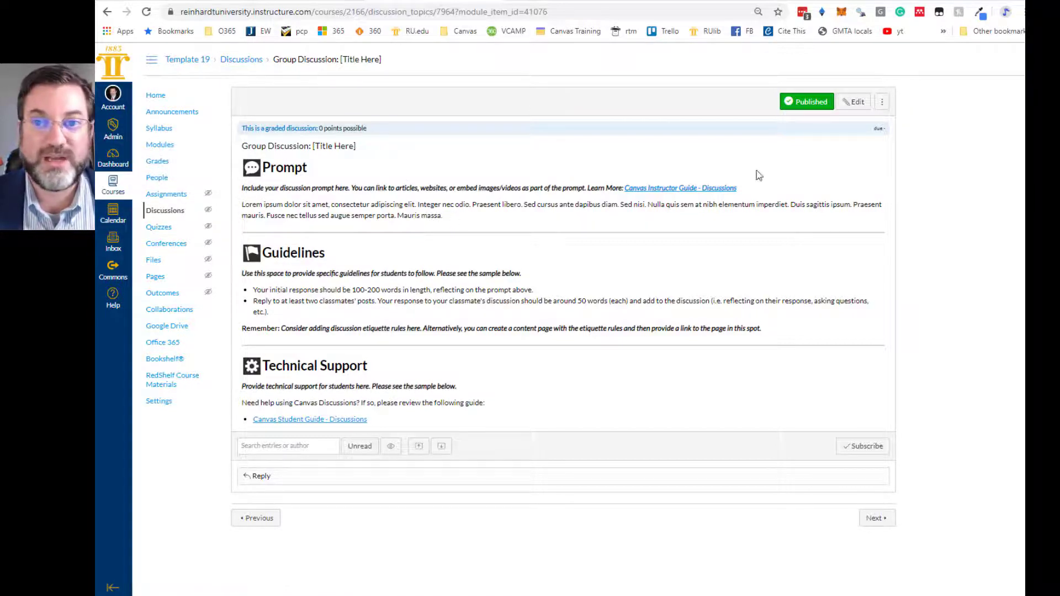
left_click(853, 103)
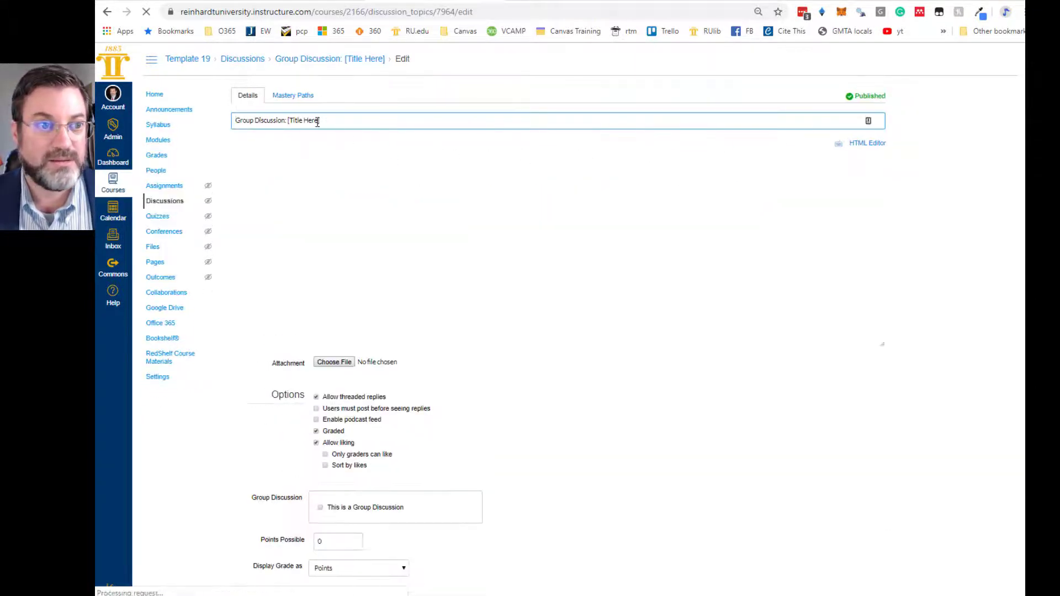
left_click_drag(289, 120, 315, 120)
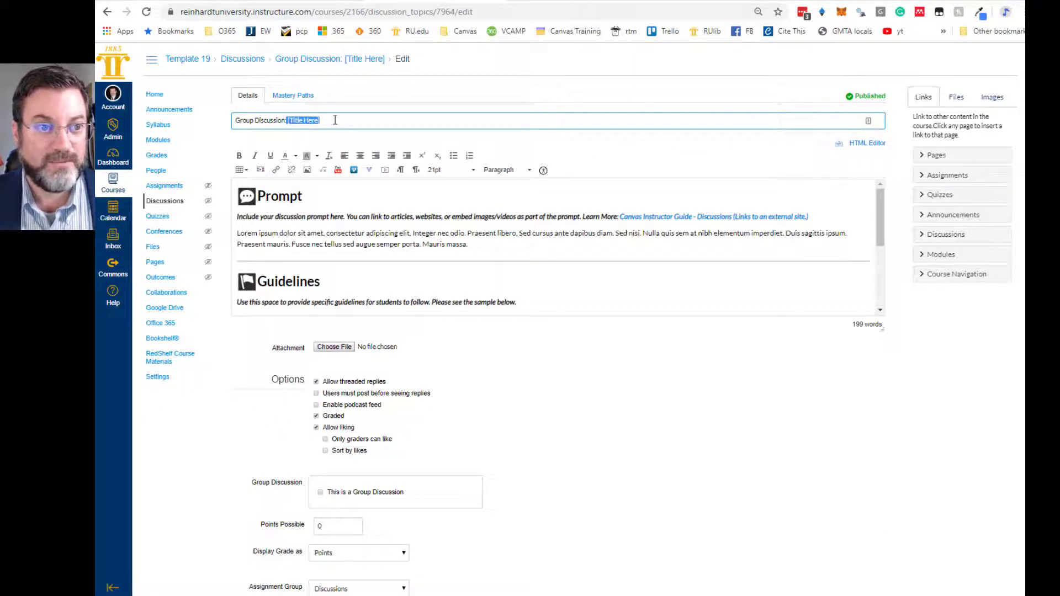
type("Modu")
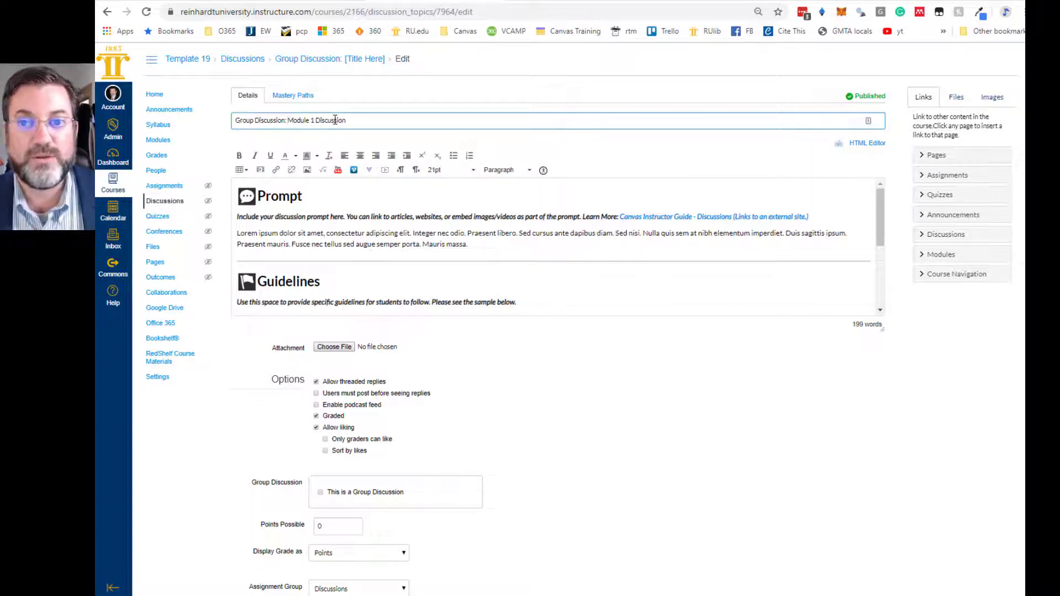
scroll(664, 322, "down", 5)
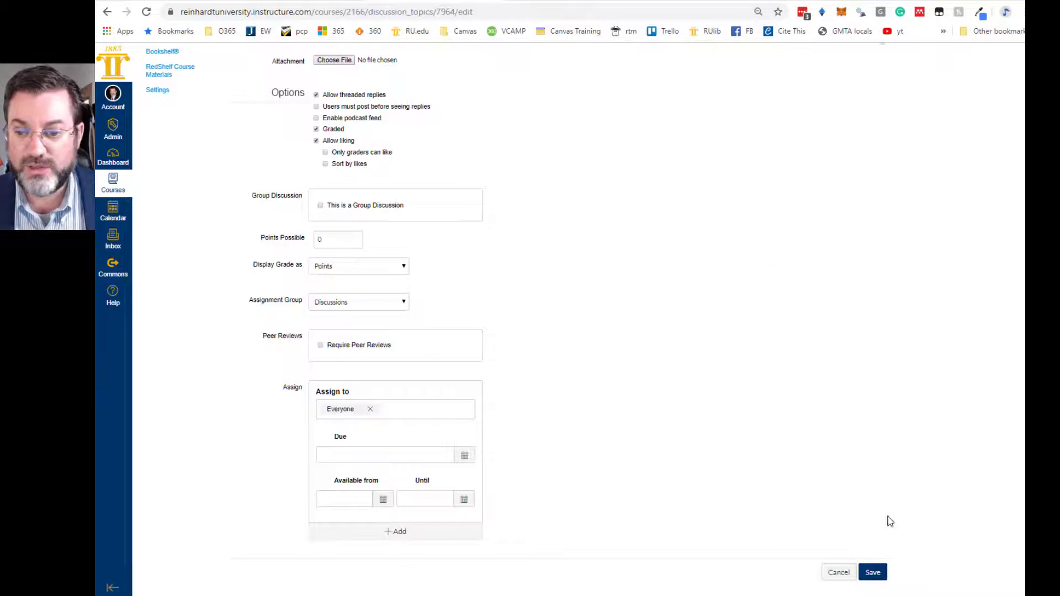
left_click(885, 573)
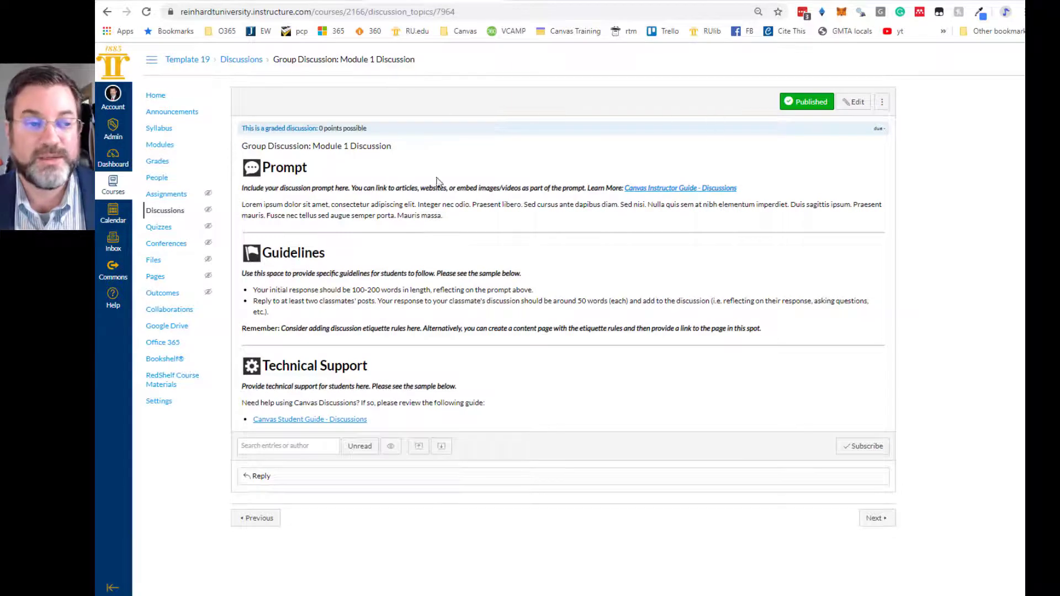
left_click(164, 215)
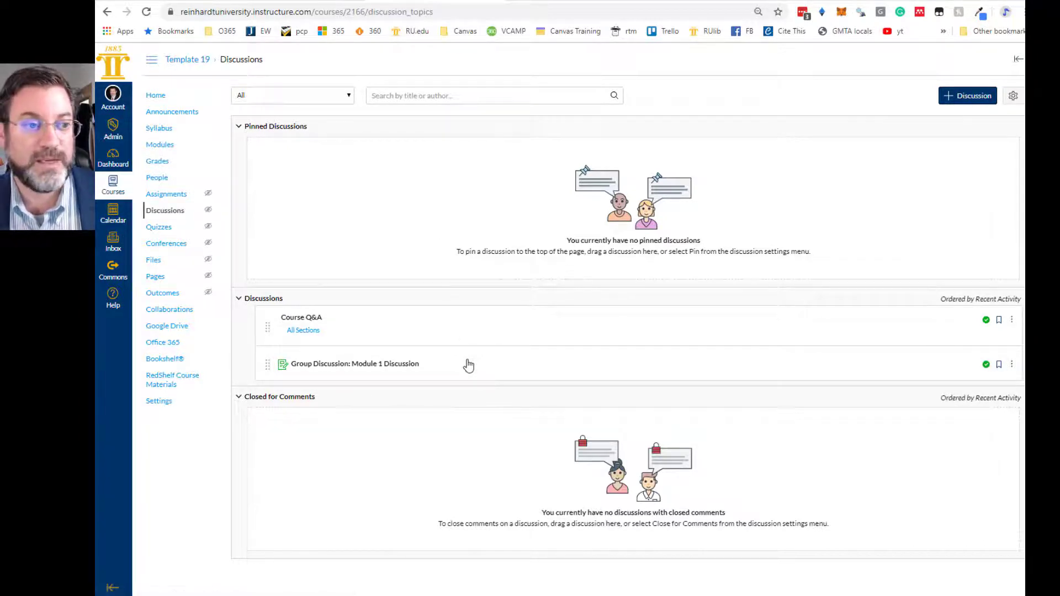
Examine the content and settings of Module 1's individual assignment in its editor, and the course's list of assignment groups
left_click(156, 146)
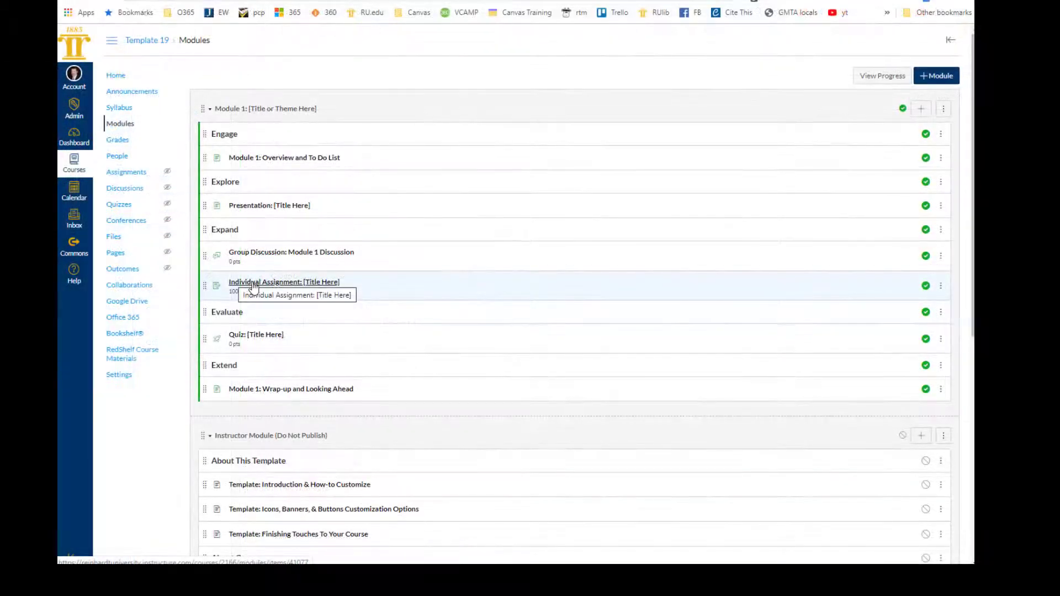
left_click(254, 285)
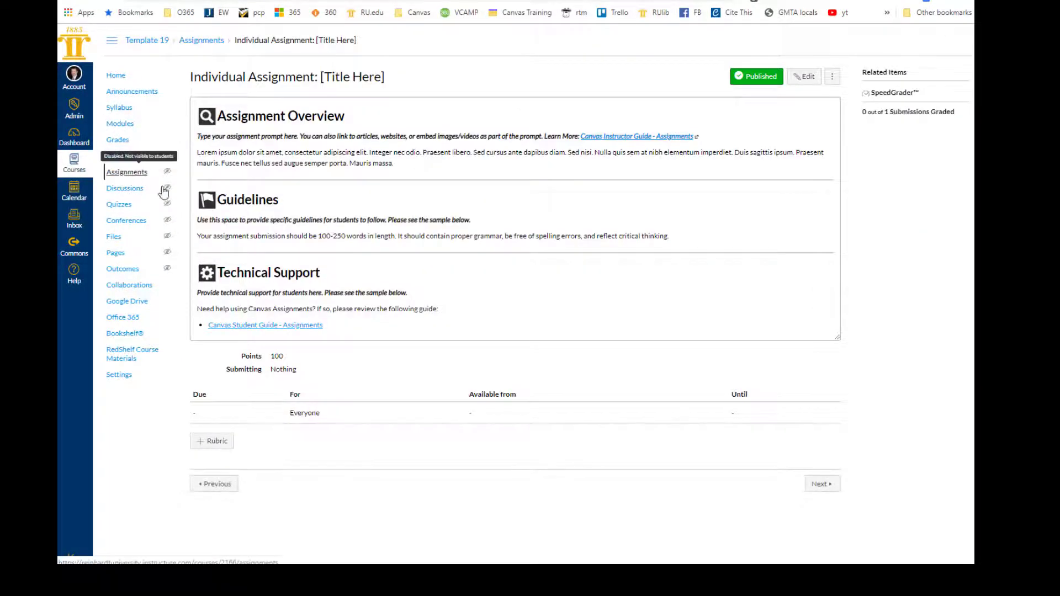
left_click(804, 77)
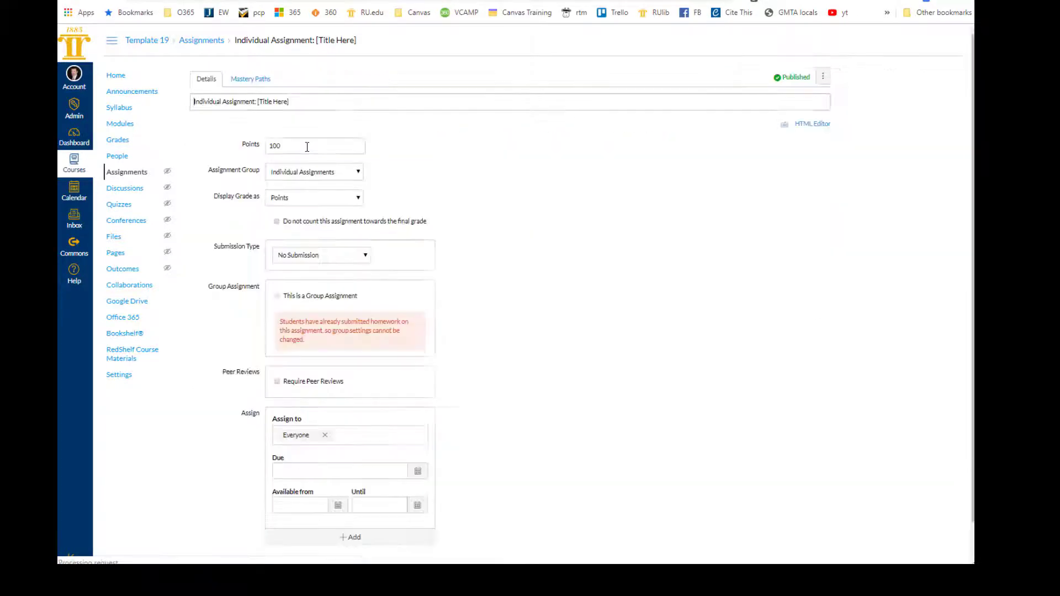
scroll(341, 189, "down", 2)
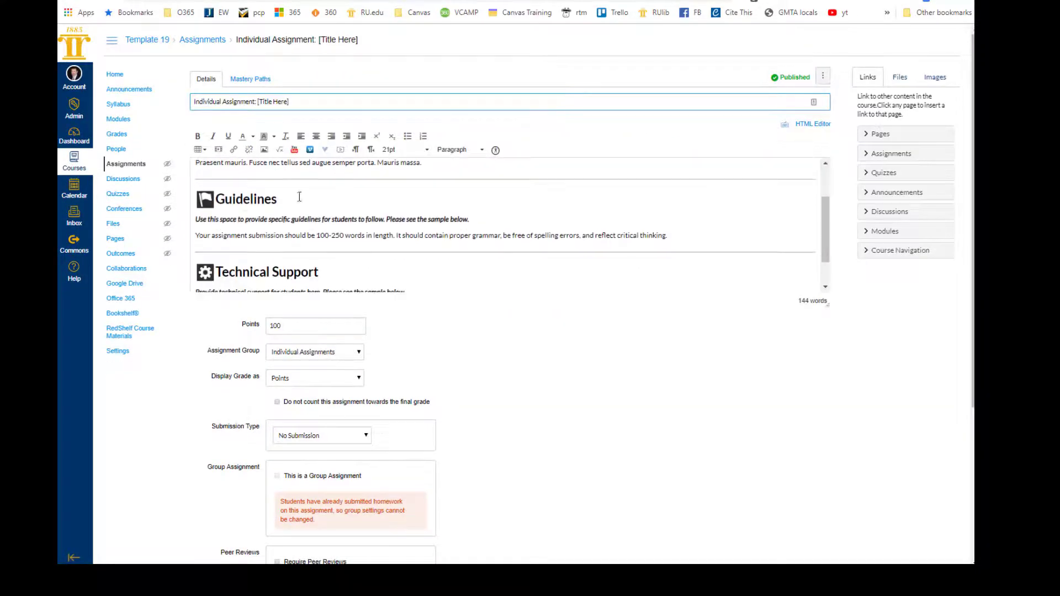
scroll(358, 223, "down", 1)
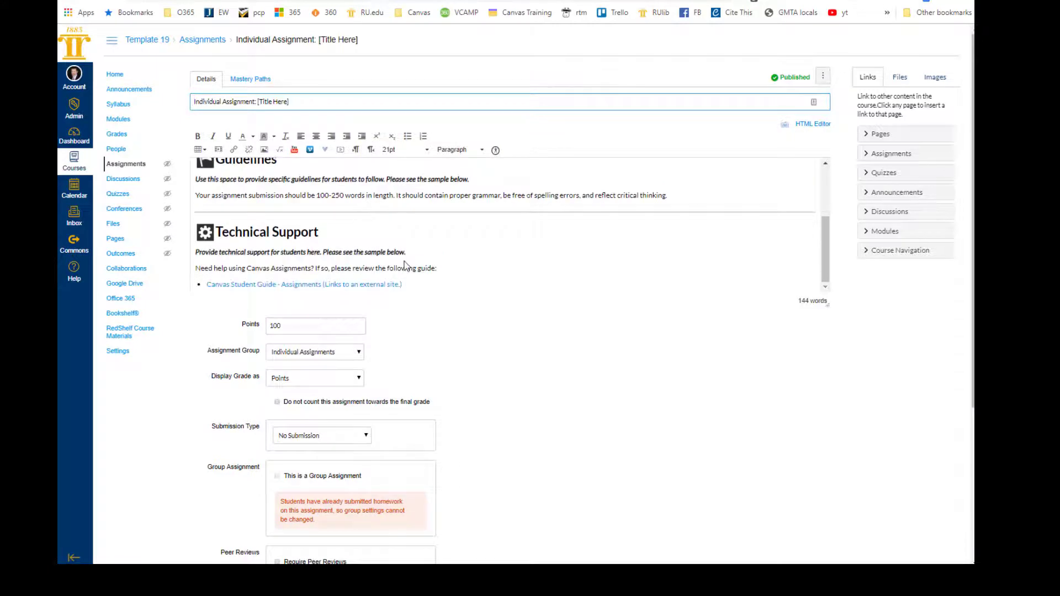
scroll(536, 285, "down", 3)
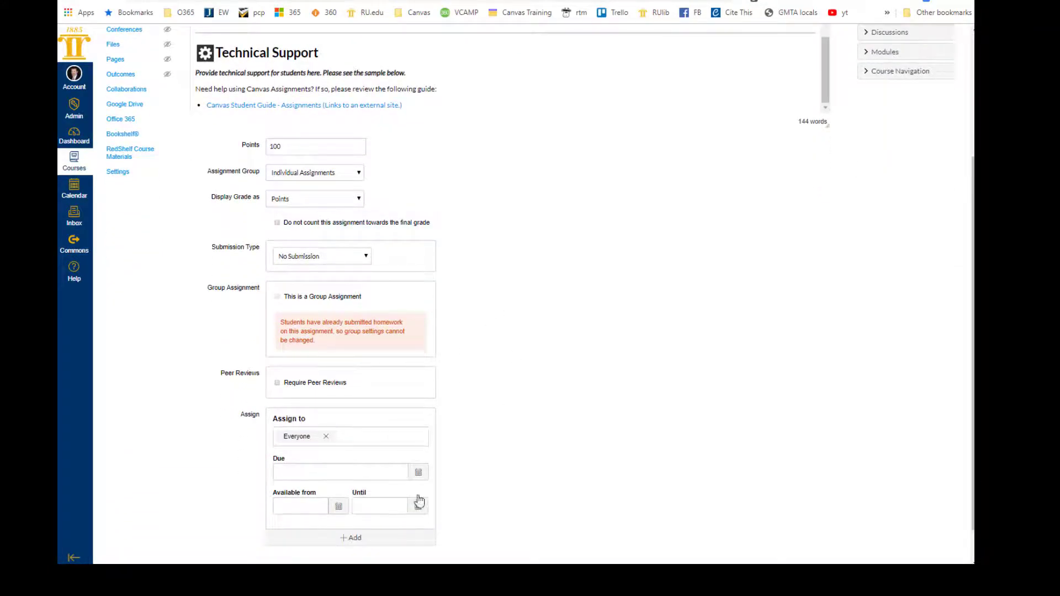
scroll(506, 344, "up", 3)
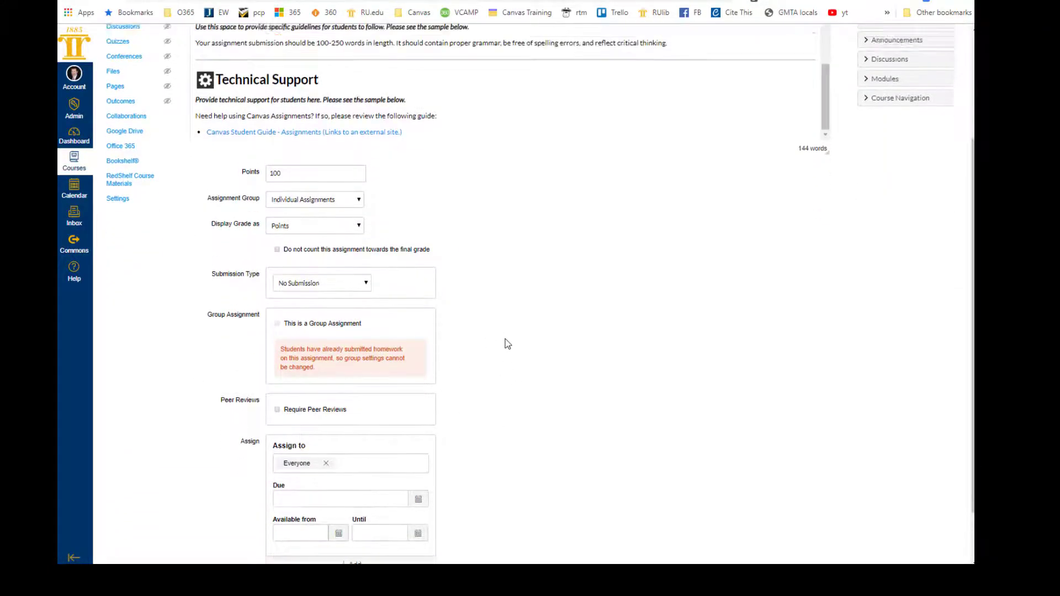
scroll(480, 258, "up", 3)
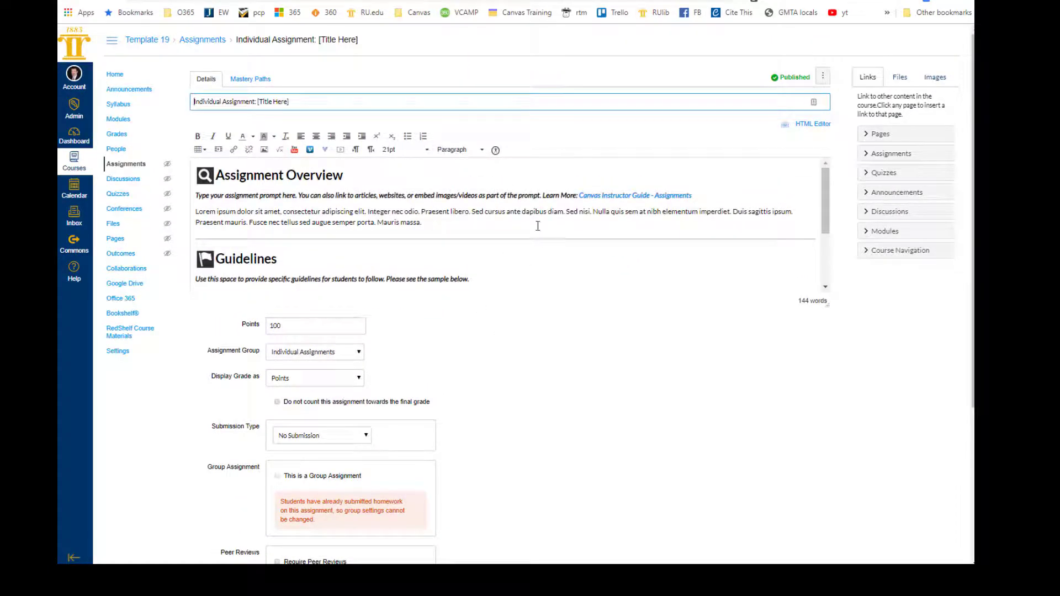
left_click(124, 170)
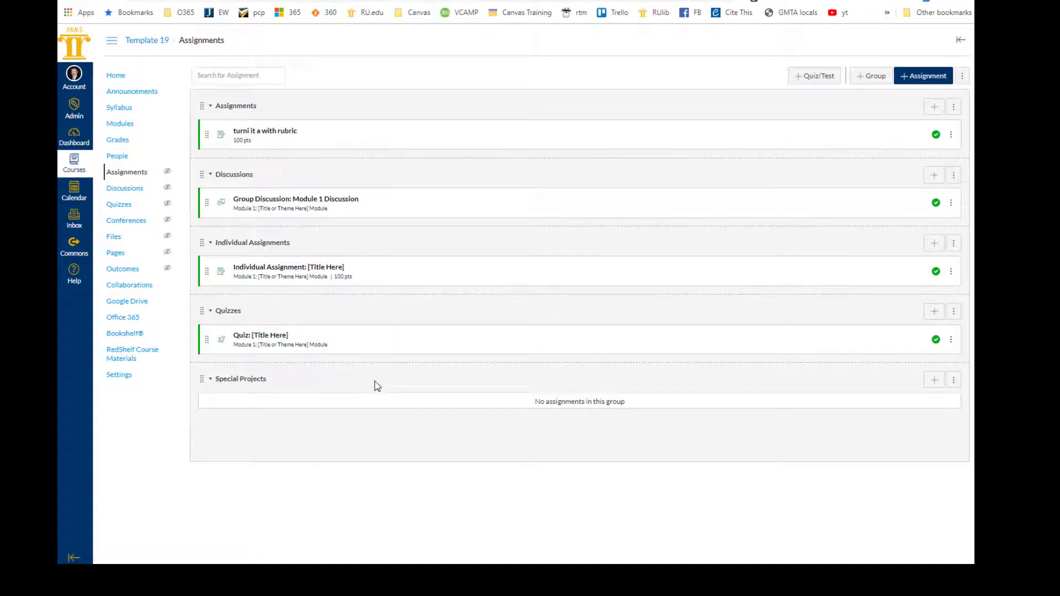
Open Module 1's "Quiz: [Title Here]" from the course modules and start editing it
left_click(109, 124)
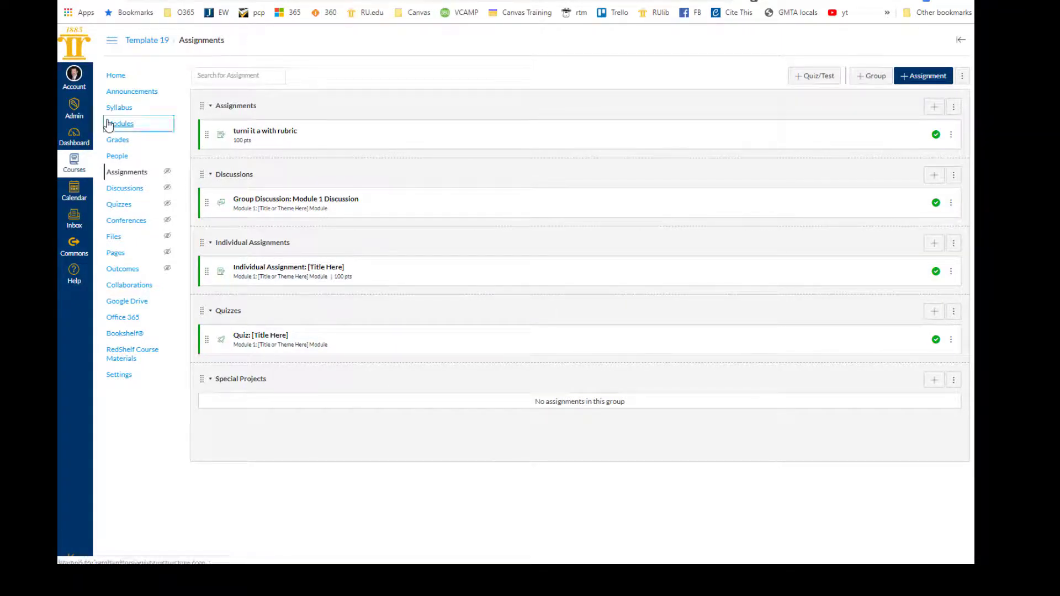
scroll(359, 247, "down", 1)
scroll(360, 247, "down", 1)
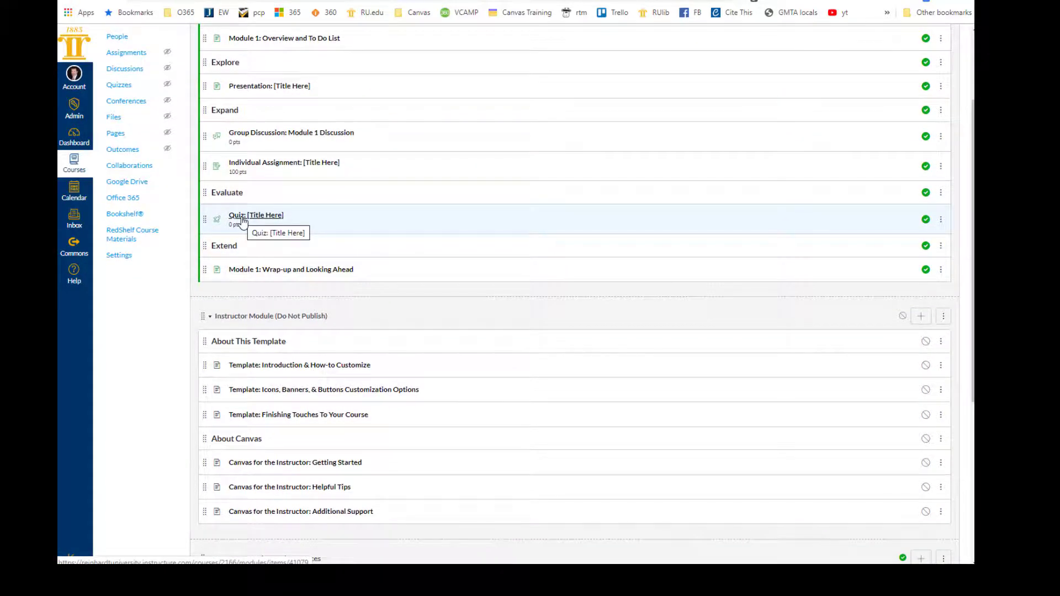
left_click(241, 221)
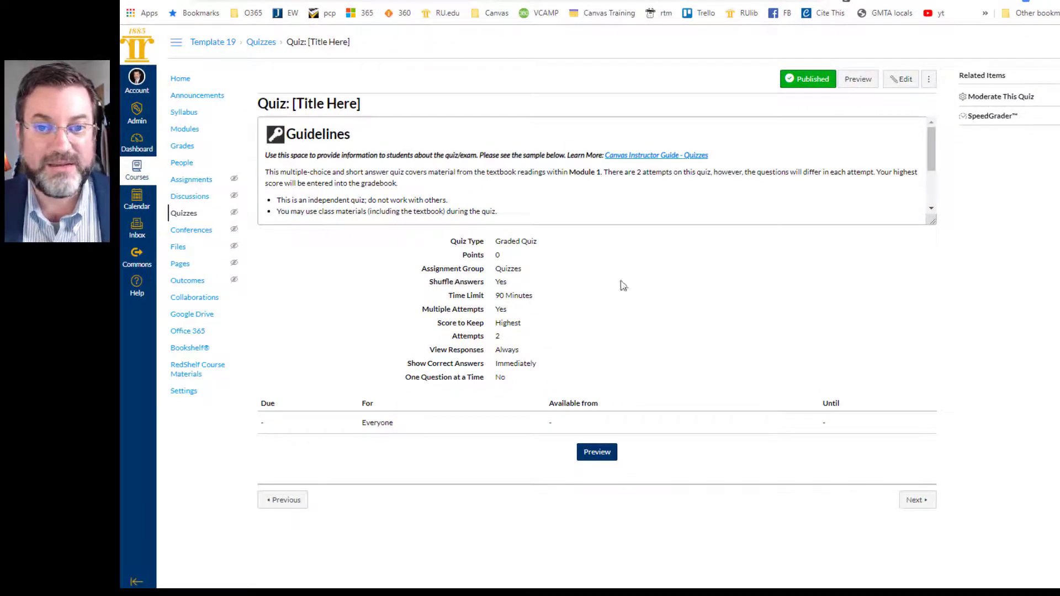
left_click(900, 80)
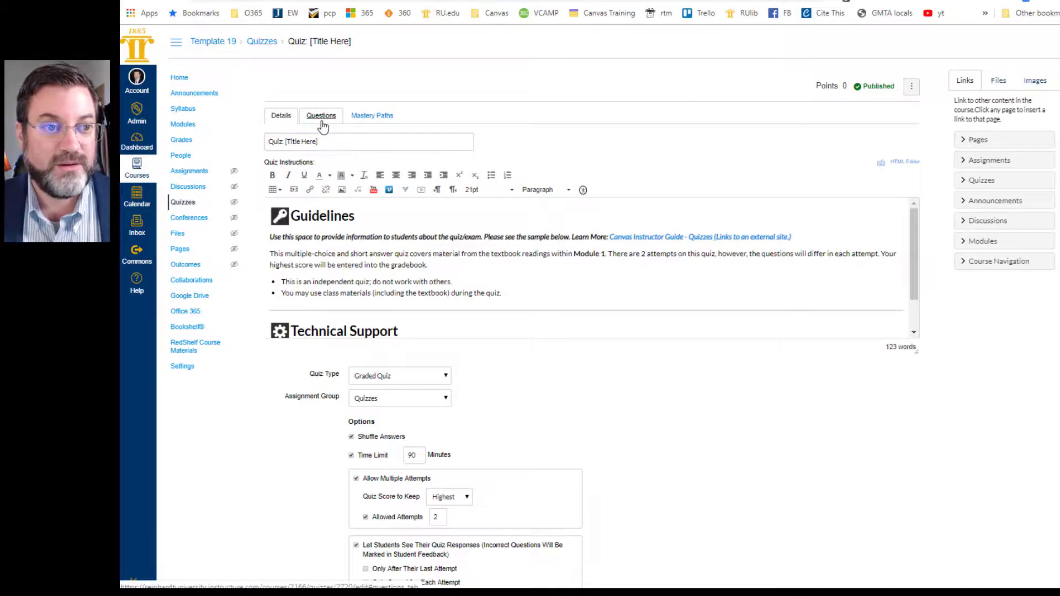
Add a multiple-choice question reading "Who is the best" to the quiz, with a person's first name as the correct answer
left_click(321, 116)
left_click(520, 200)
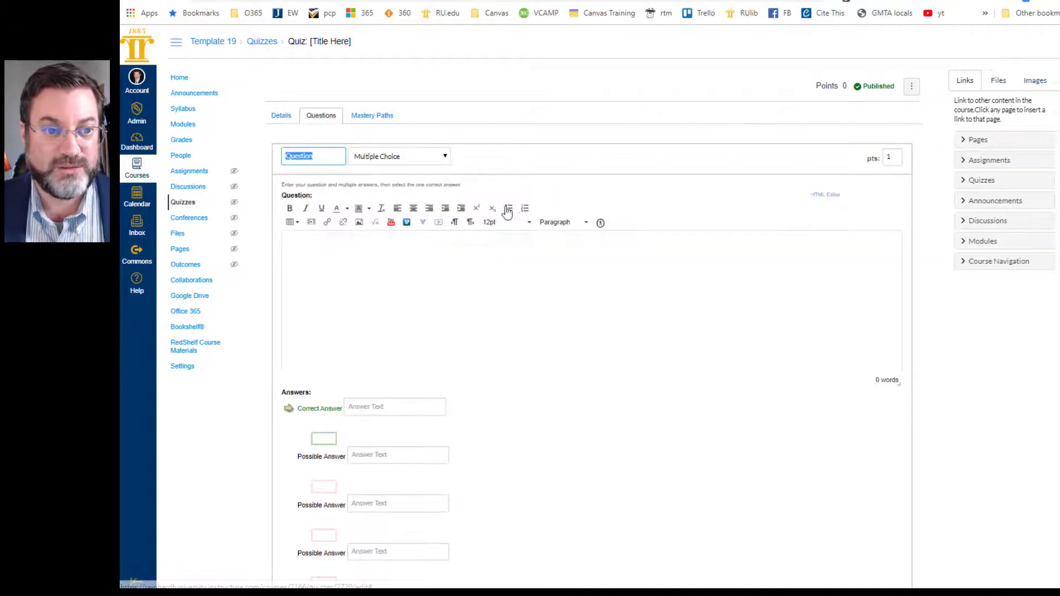
left_click(399, 284)
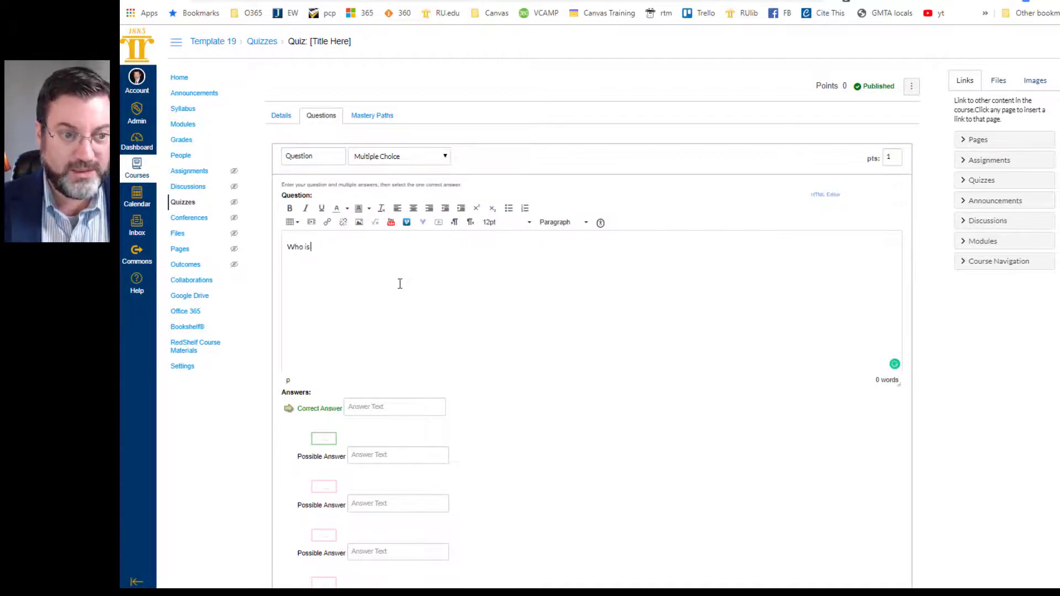
left_click(380, 405)
type("Mason")
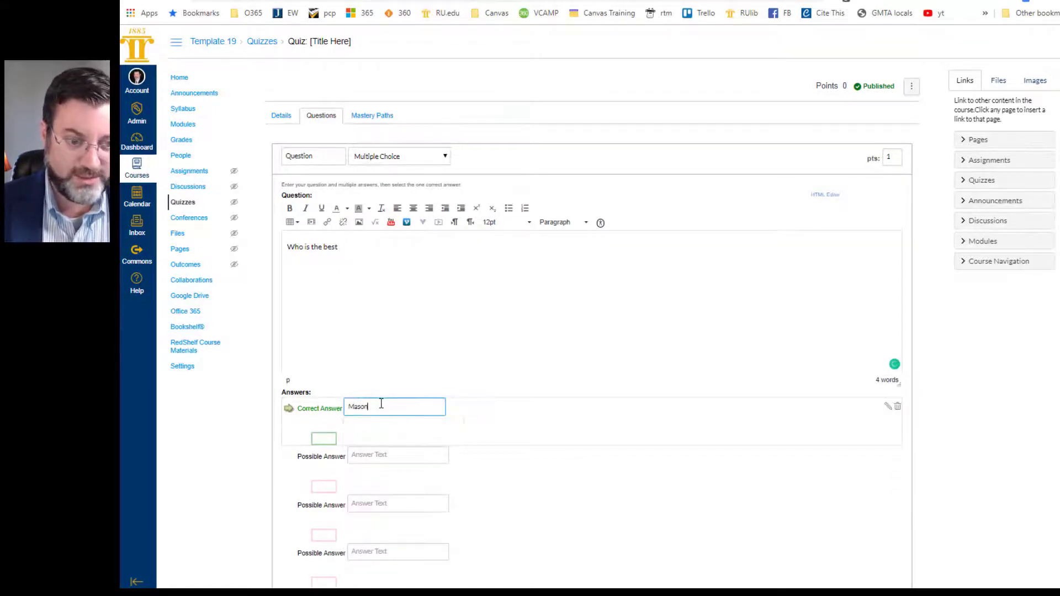
Fill in the question's possible answers with "Other than" plus the person's first name, "Someone Else" and "Nobody", and update the question
left_click(356, 455)
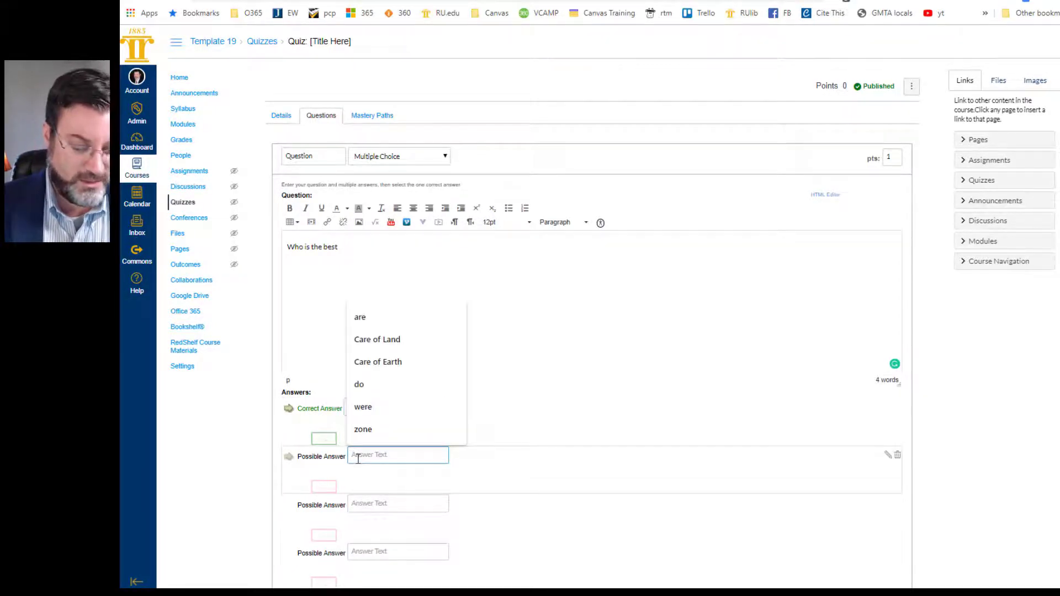
type("Other than Mason")
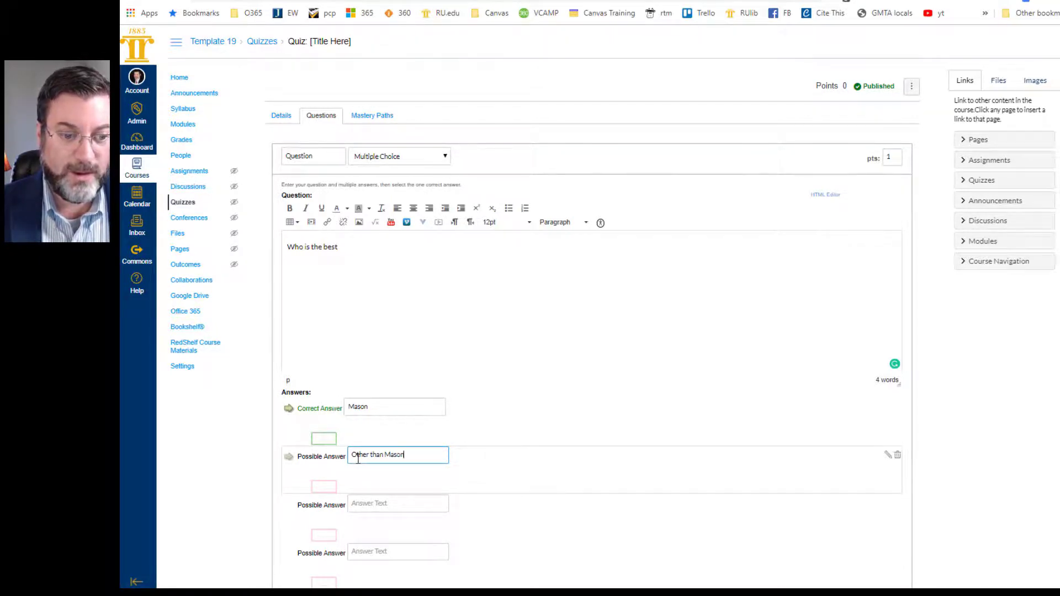
left_click(364, 502)
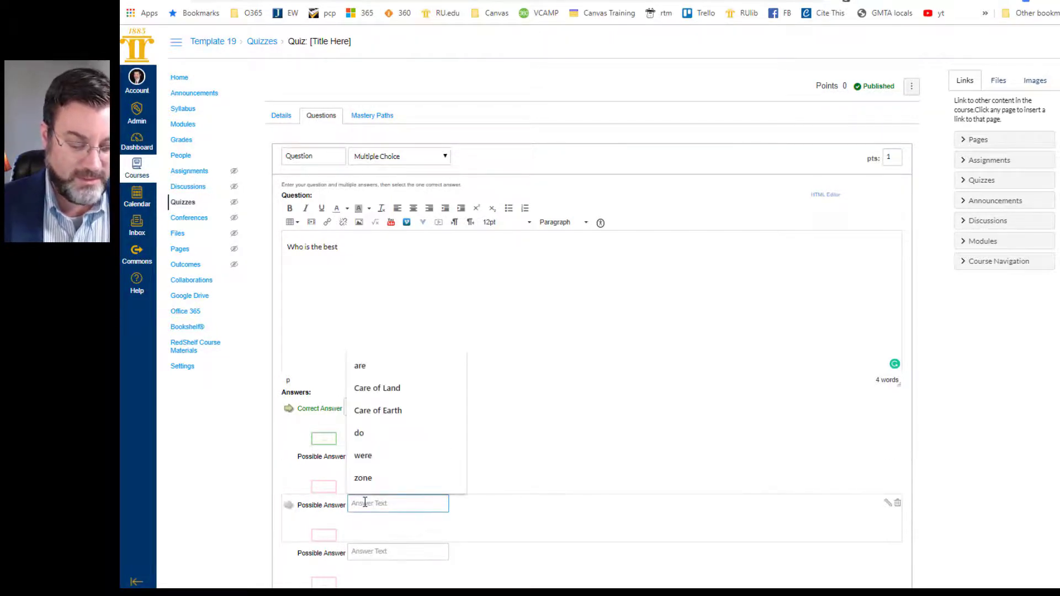
type("Someone Else")
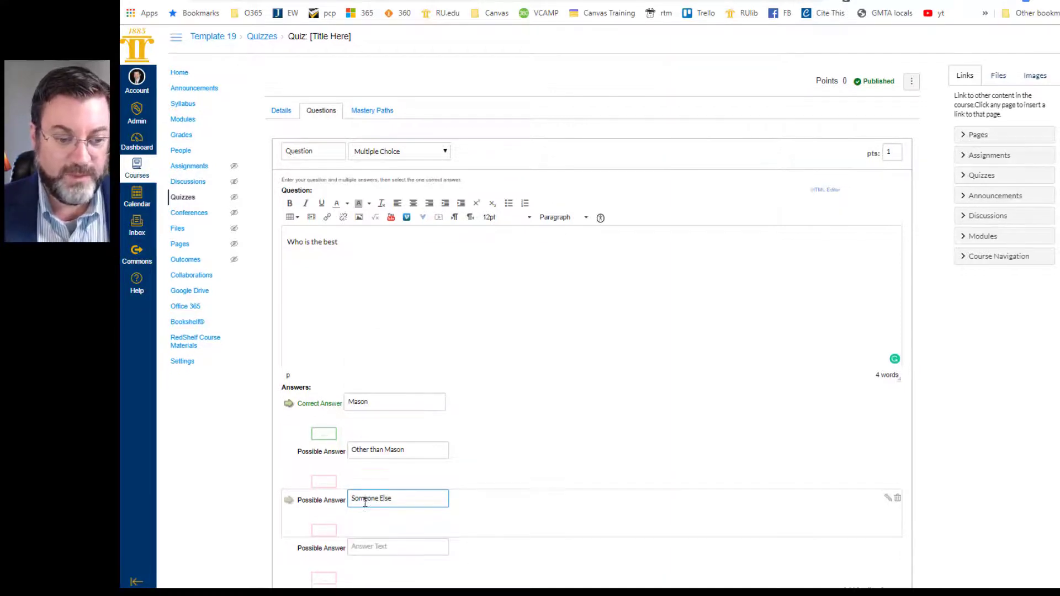
scroll(380, 418, "down", 2)
left_click(379, 425)
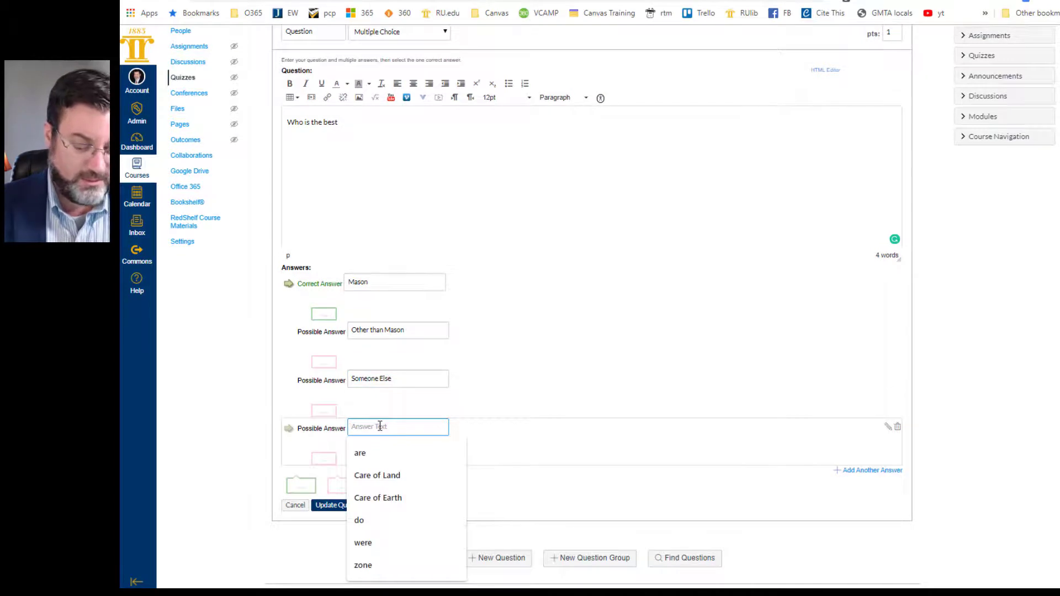
type("Nobody")
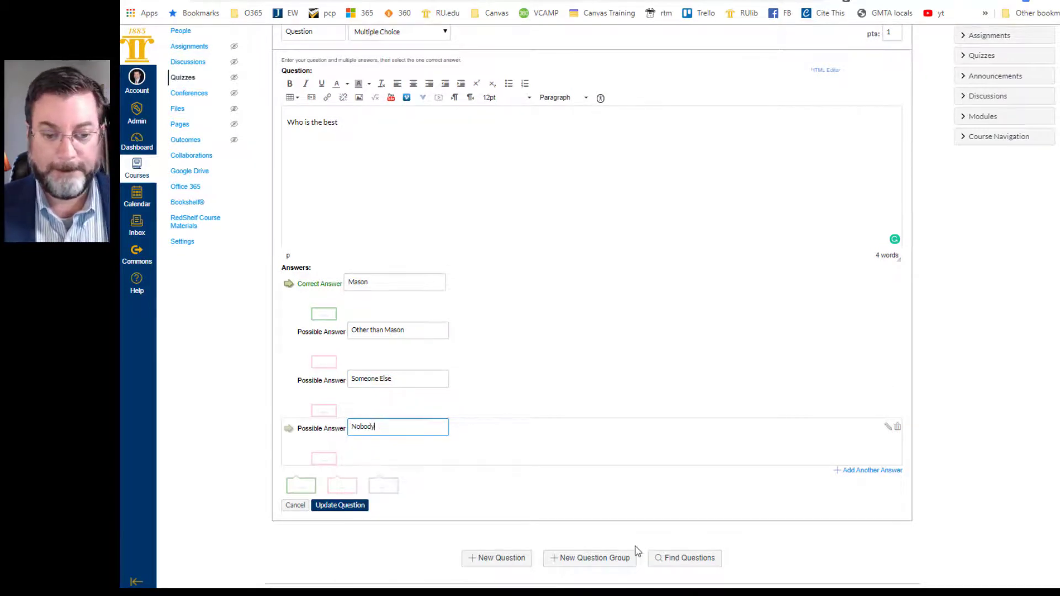
left_click(329, 505)
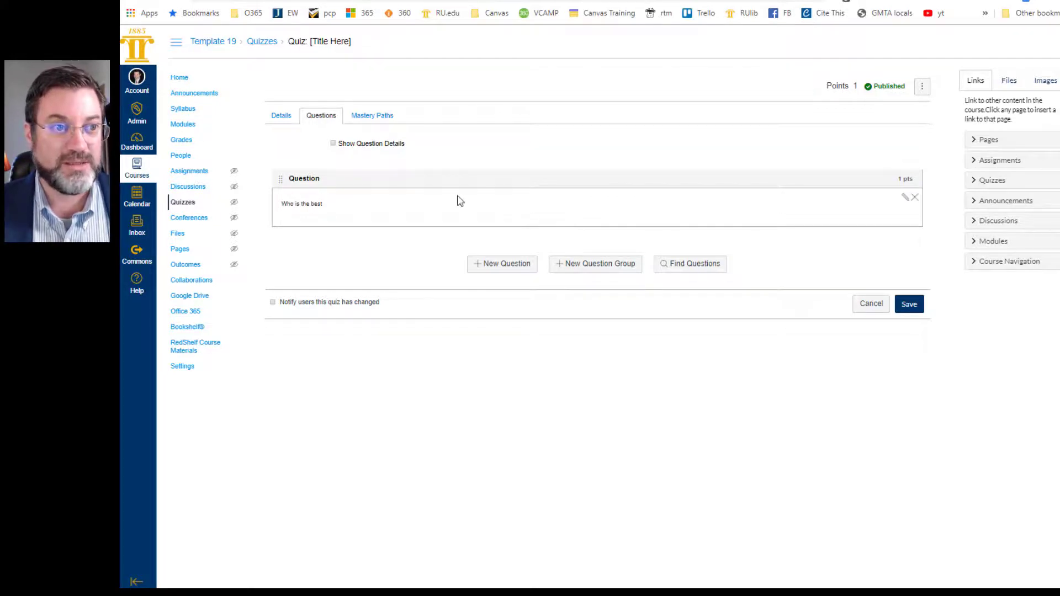
View the course's full list of quizzes and return to the modules
left_click(184, 201)
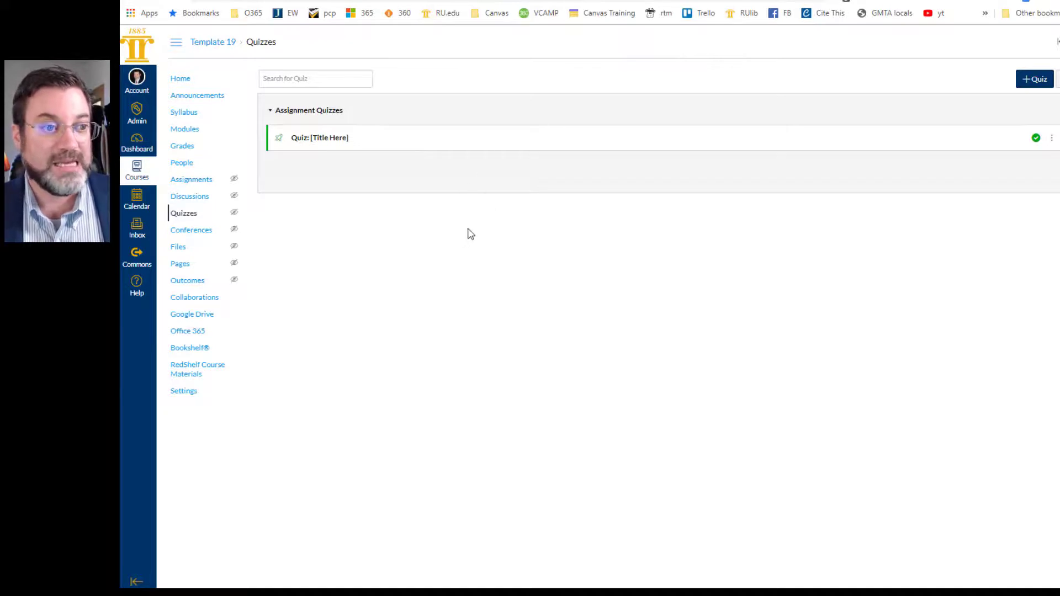
left_click(184, 132)
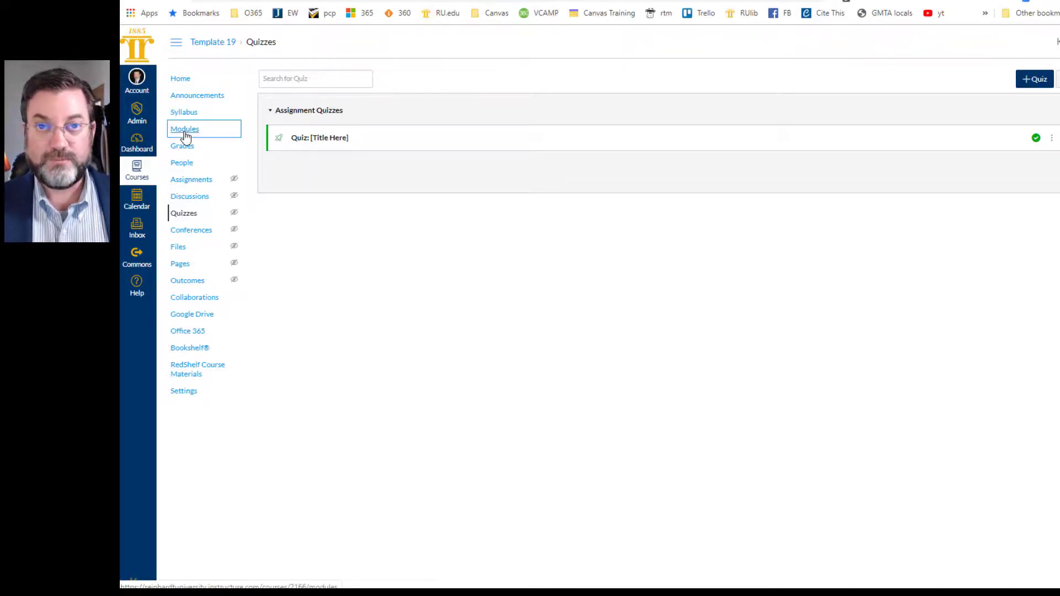